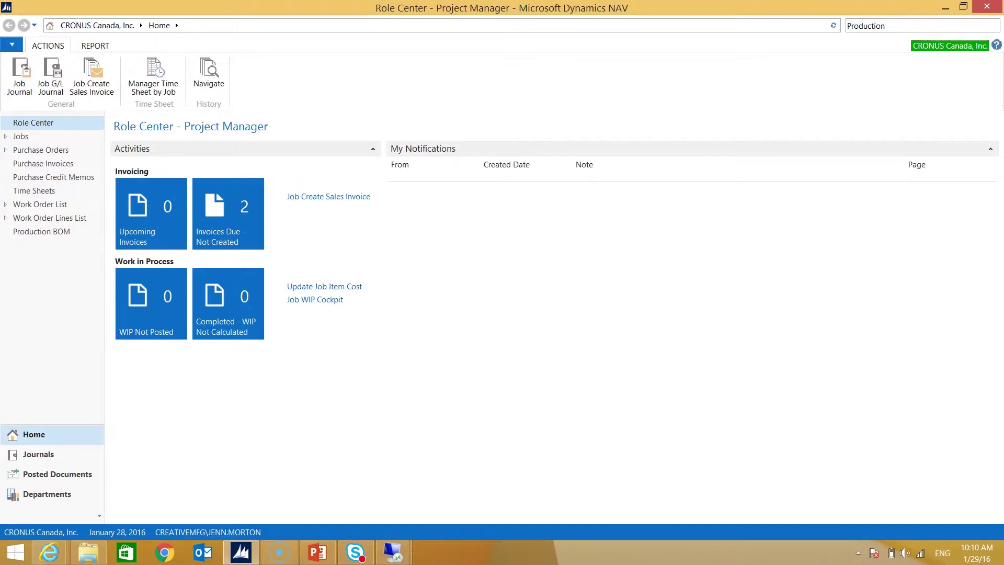
Search for 'Production Bom' and open the Production BOM list page
{"action": "type", "text": "Bom"}
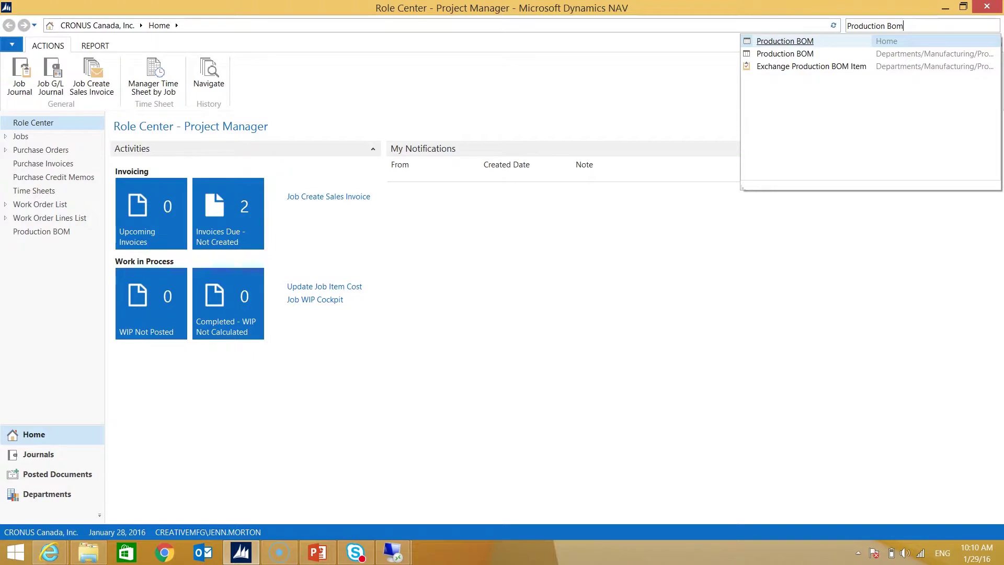
{"action": "left_click", "coordinate": [785, 42]}
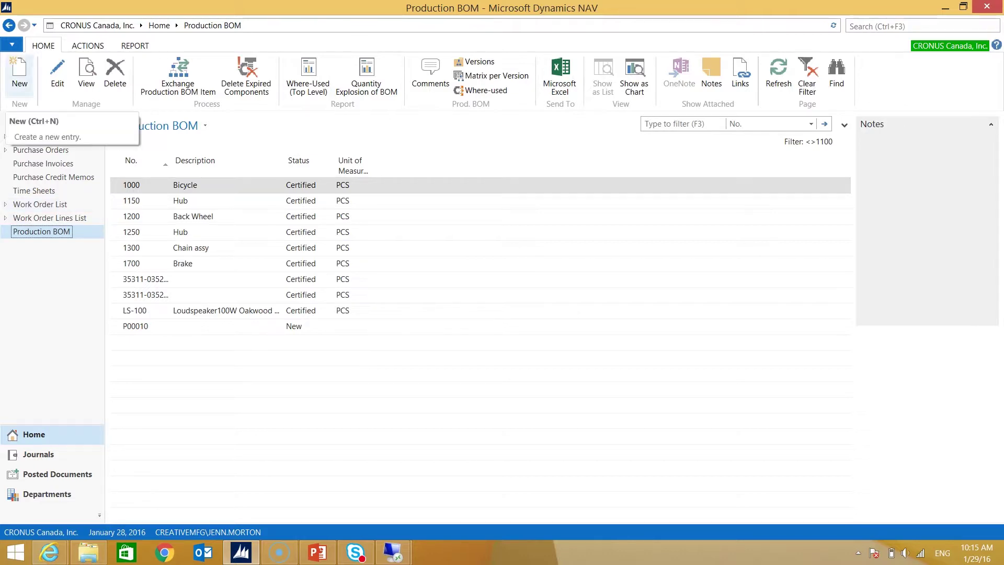
Create a new production BOM with number 1100FW
{"action": "left_click", "coordinate": [20, 73]}
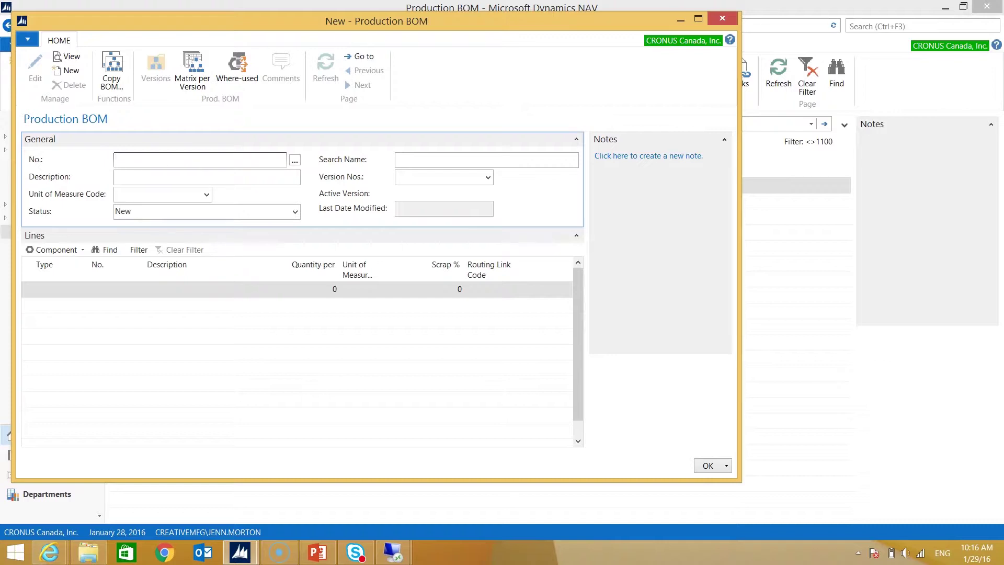
{"action": "type", "text": "1100FW"}
{"action": "key", "text": "Tab"}
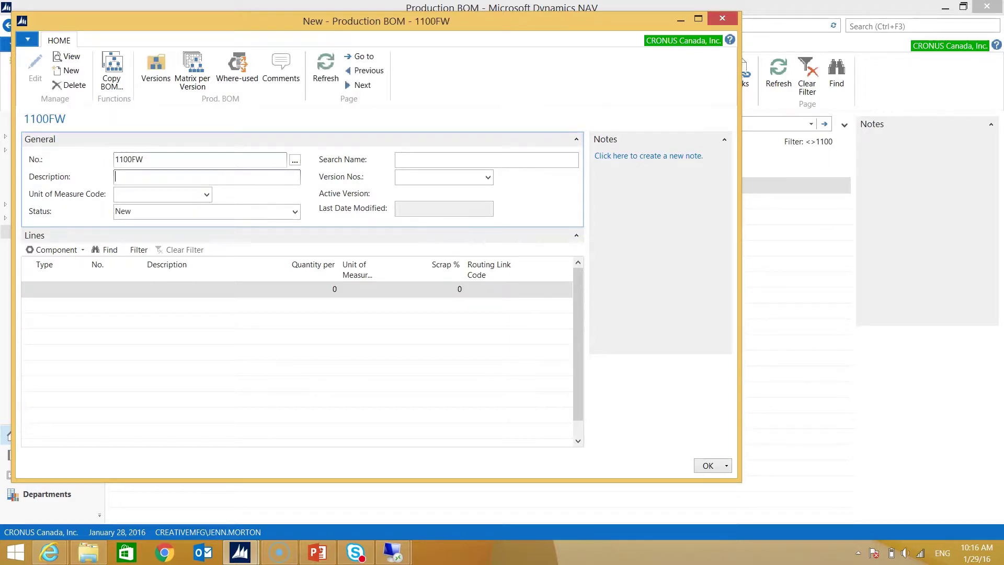
Give BOM 1100FW the description 'Front Wheel' and unit of measure PCS
{"action": "type", "text": "Front Wheel"}
{"action": "key", "text": "Tab"}
{"action": "type", "text": "PCS"}
{"action": "key", "text": "Tab"}
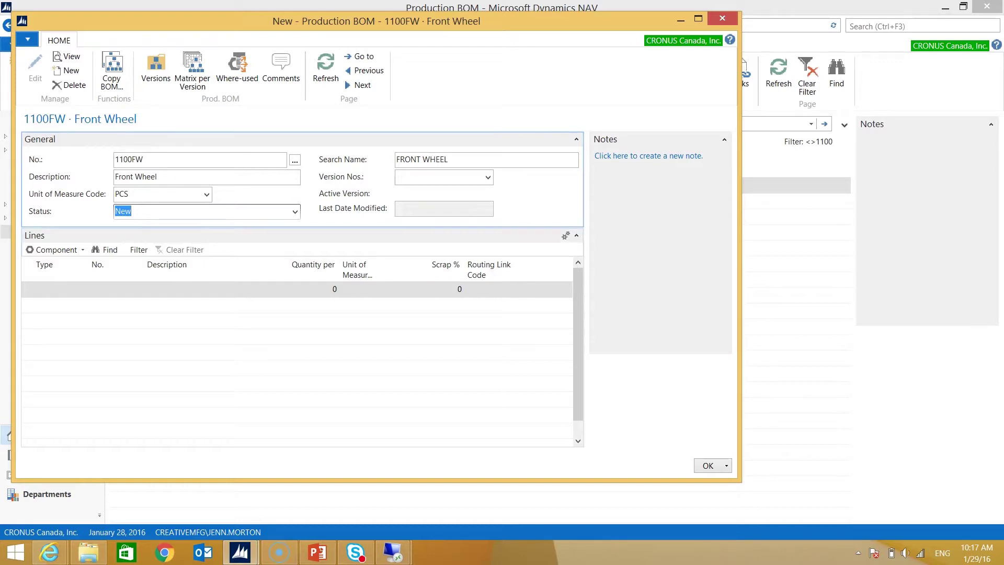
Add an Item line for 1110 Rim with quantity per 1
{"action": "left_click", "coordinate": [53, 289]}
{"action": "type", "text": "Item"}
{"action": "key", "text": "Tab"}
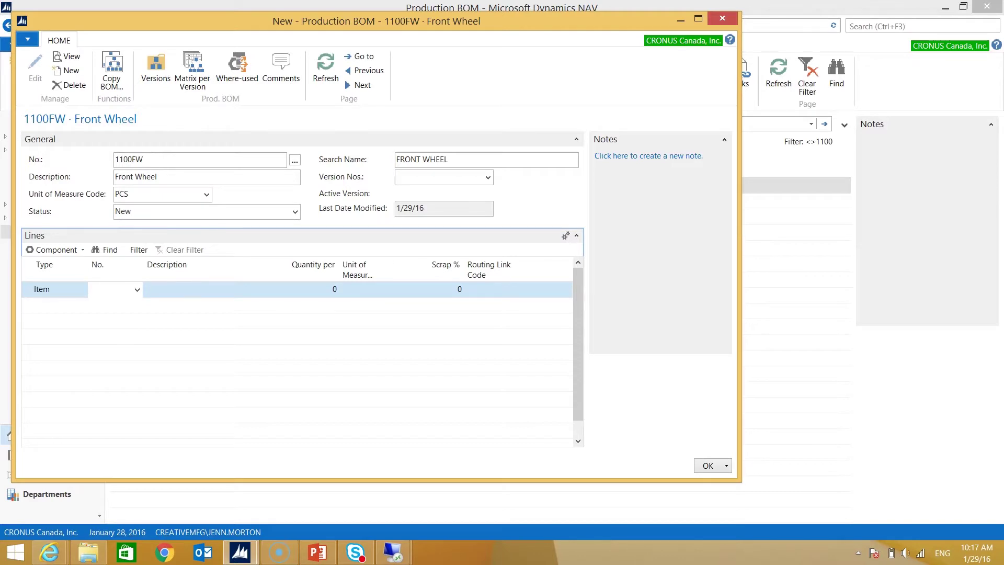
{"action": "type", "text": "1110"}
{"action": "key", "text": "Tab"}
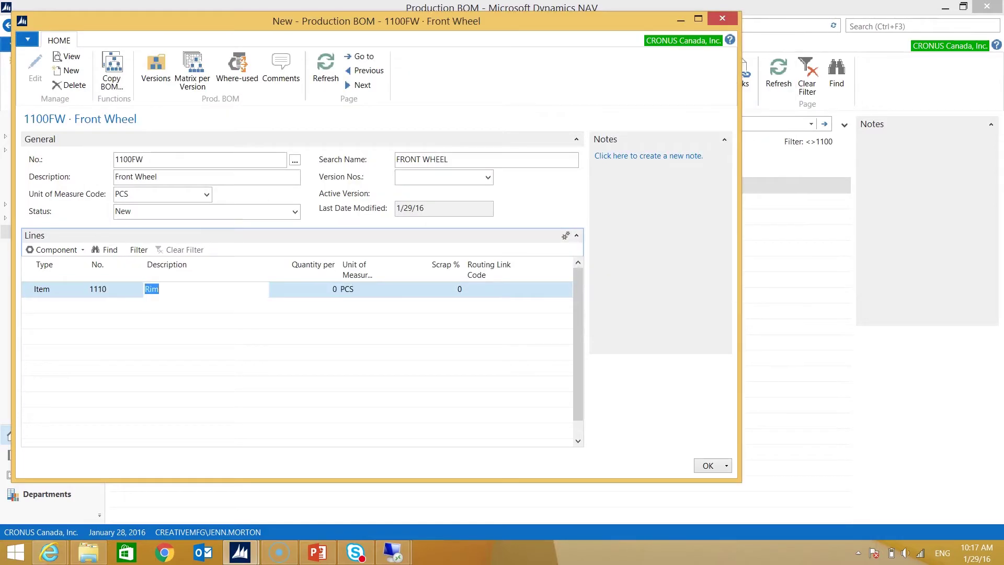
{"action": "key", "text": "Tab"}
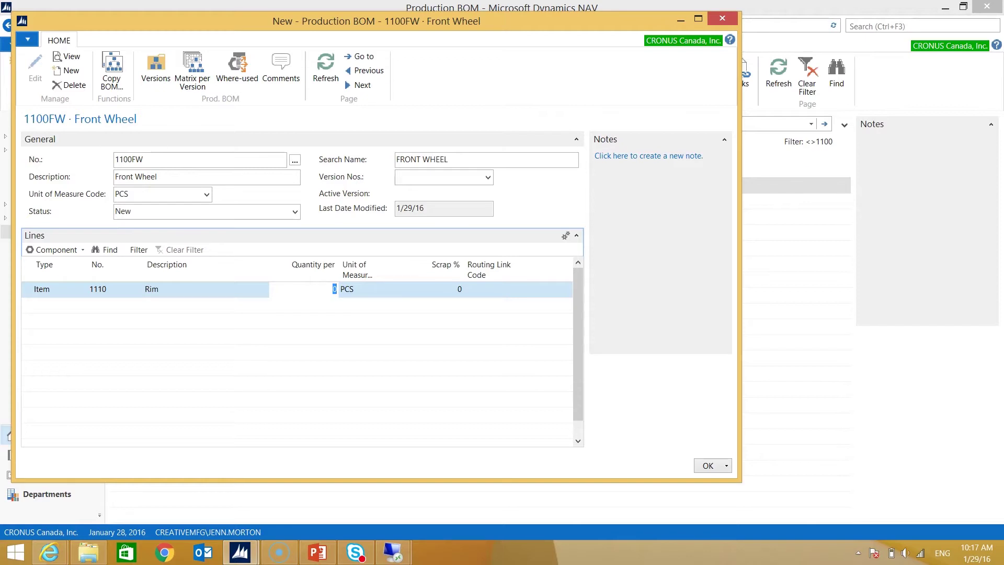
{"action": "type", "text": "1"}
{"action": "key", "text": "Tab"}
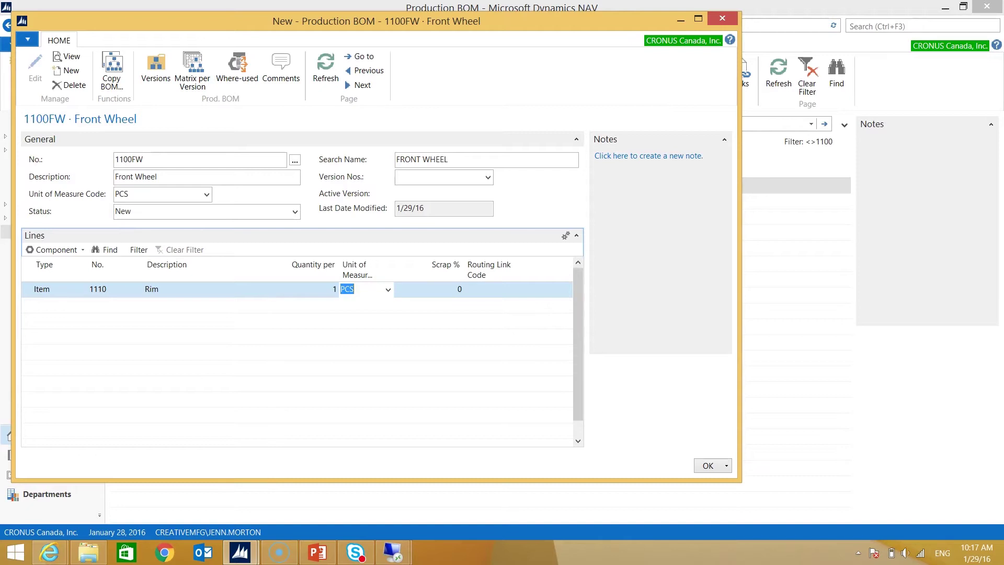
{"action": "key", "text": "Tab"}
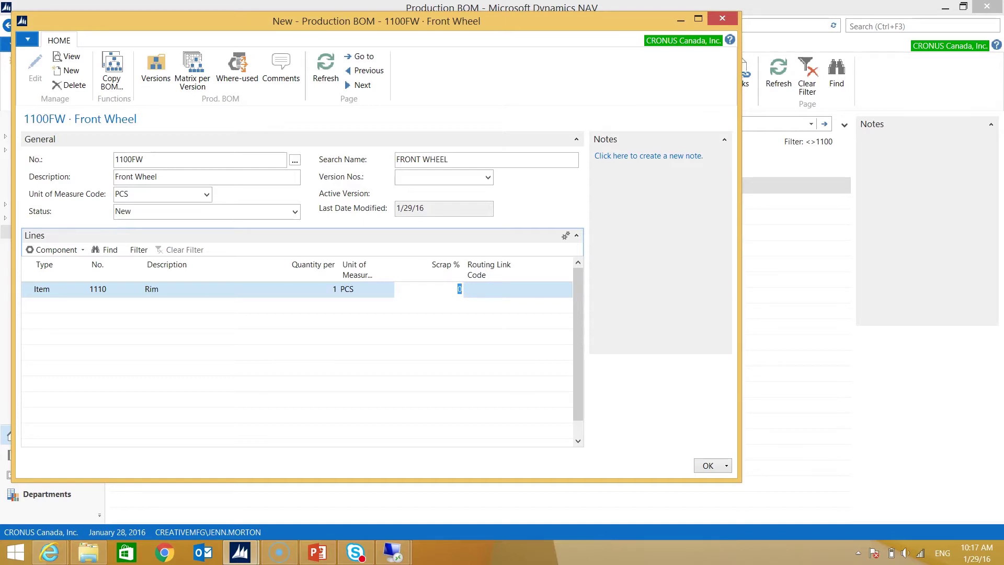
Add a component line for item 1120 Spokes with quantity per 50
{"action": "key", "text": "Return"}
{"action": "key", "text": "Return"}
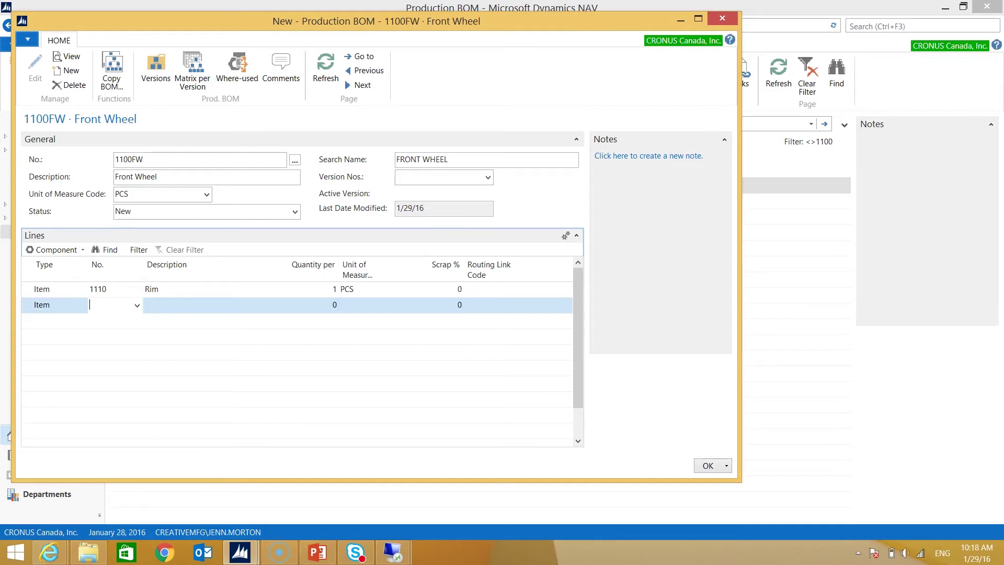
{"action": "type", "text": "1120"}
{"action": "key", "text": "Return"}
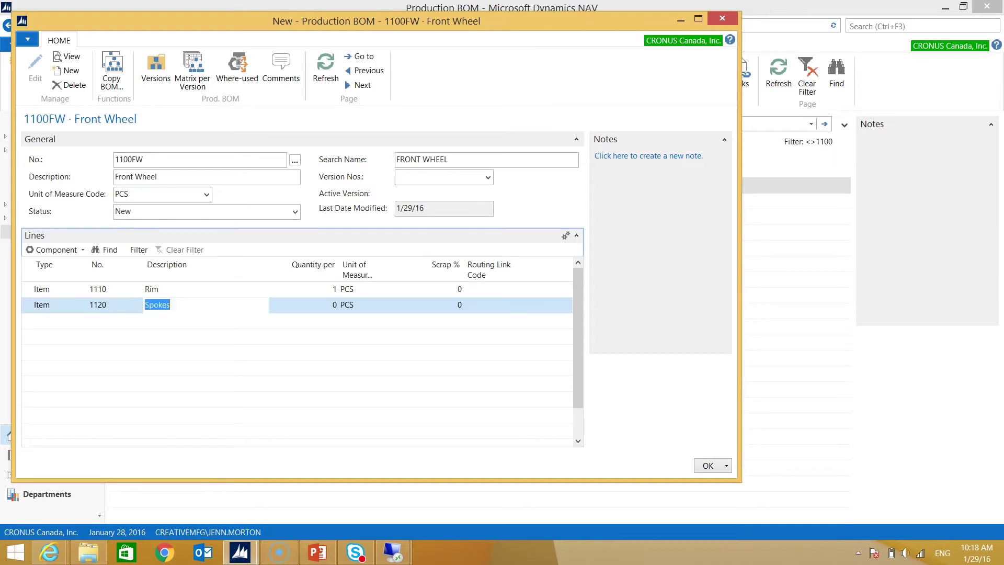
{"action": "key", "text": "Return"}
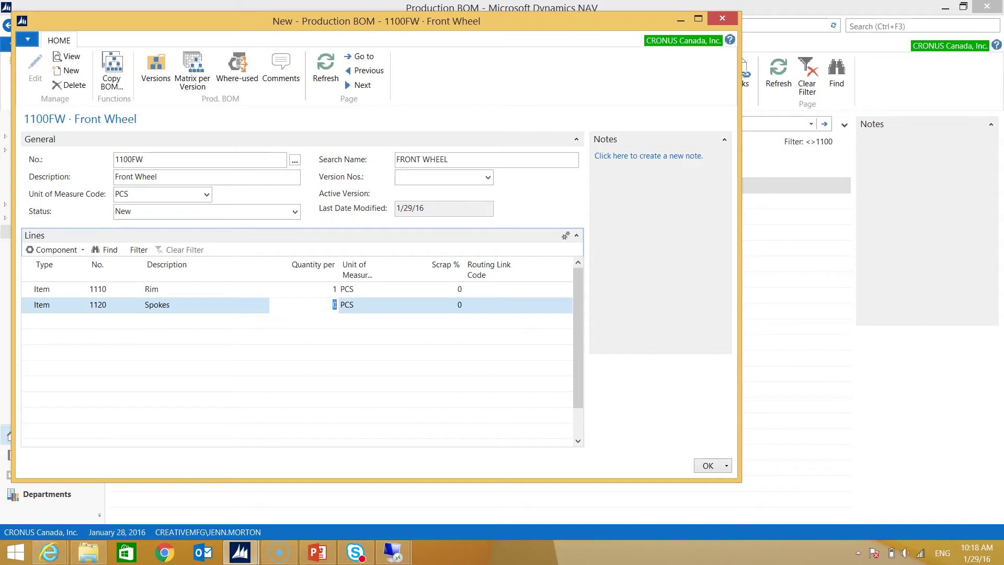
{"action": "type", "text": "50"}
{"action": "key", "text": "Tab"}
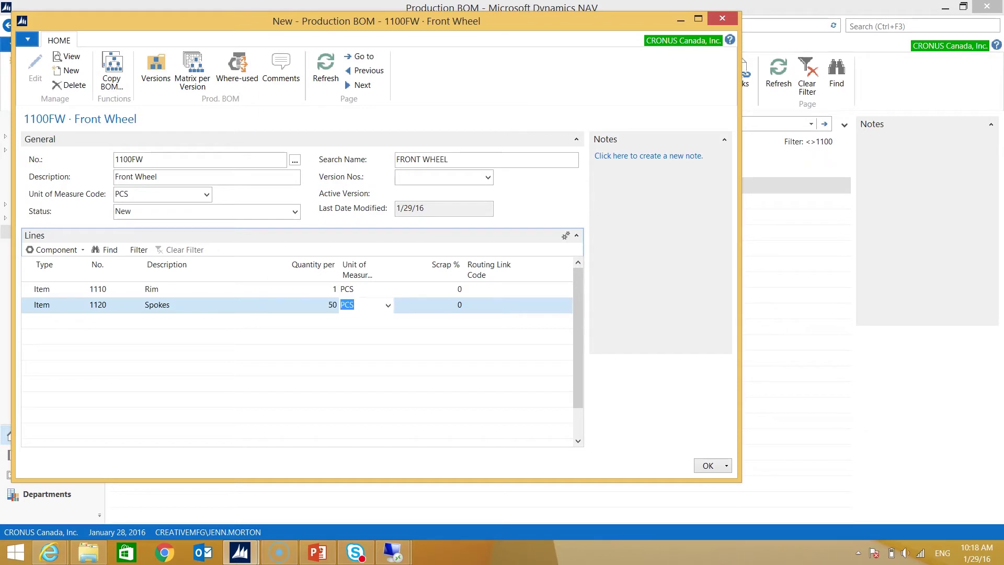
Add a component line for item 1150 Front Hub with quantity per 1
{"action": "key", "text": "Tab"}
{"action": "key", "text": "Tab"}
{"action": "key", "text": "Tab"}
{"action": "key", "text": "Tab"}
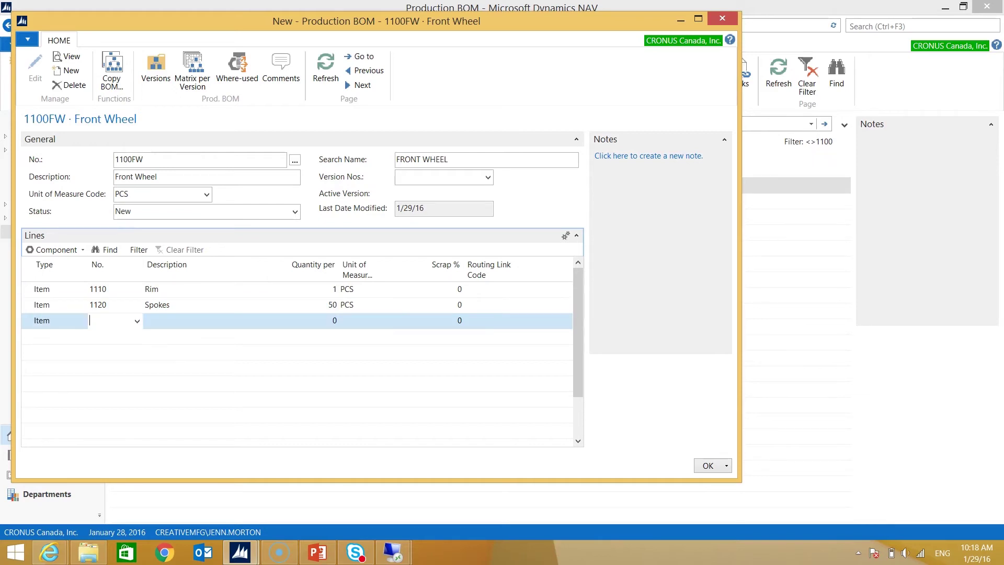
{"action": "type", "text": "1150"}
{"action": "key", "text": "Tab"}
{"action": "key", "text": "Tab"}
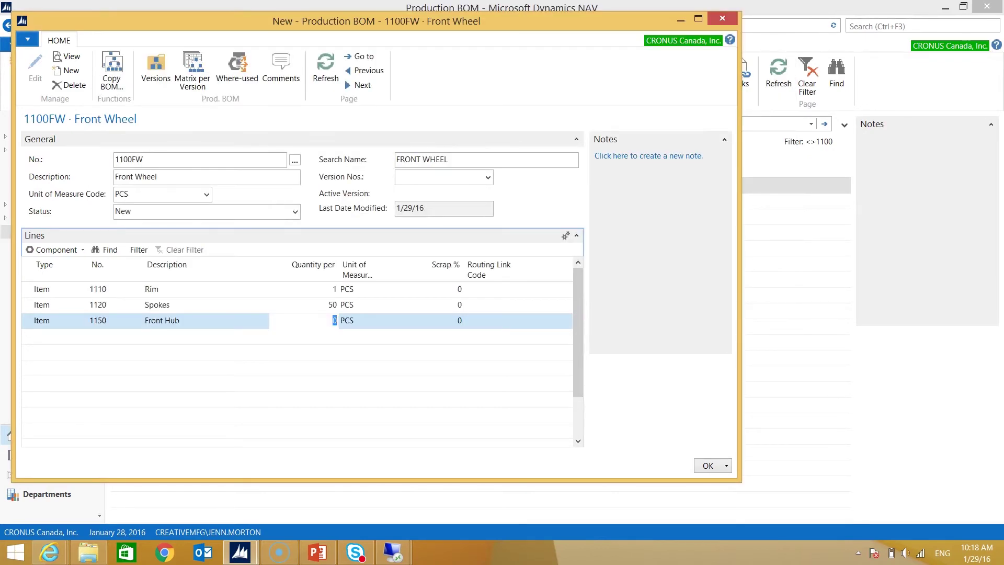
{"action": "type", "text": "1"}
{"action": "left_click", "coordinate": [43, 336]}
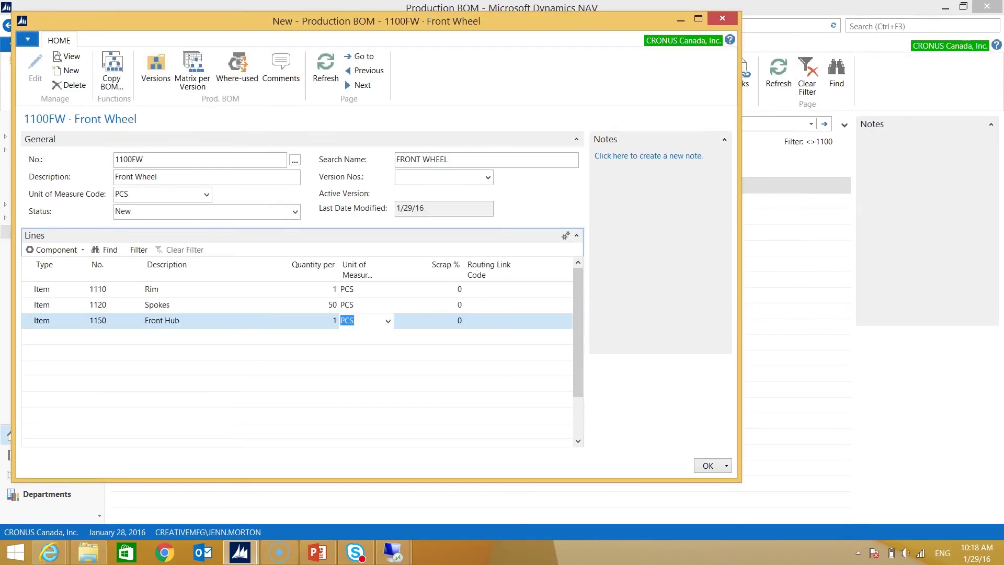
{"action": "key", "text": "Tab"}
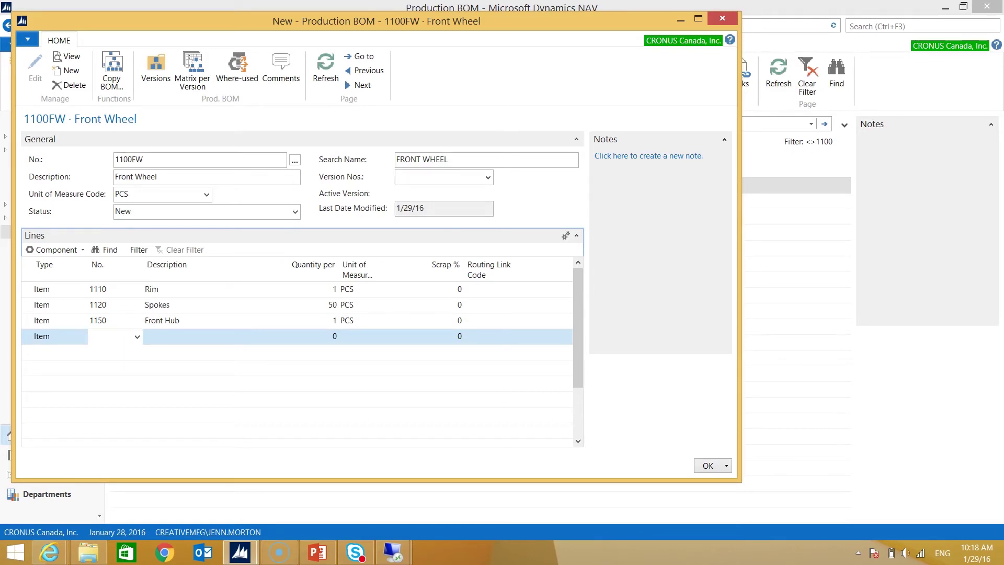
Pick item 1160 Tire from the item list and give it quantity per 1
{"action": "left_click", "coordinate": [137, 337]}
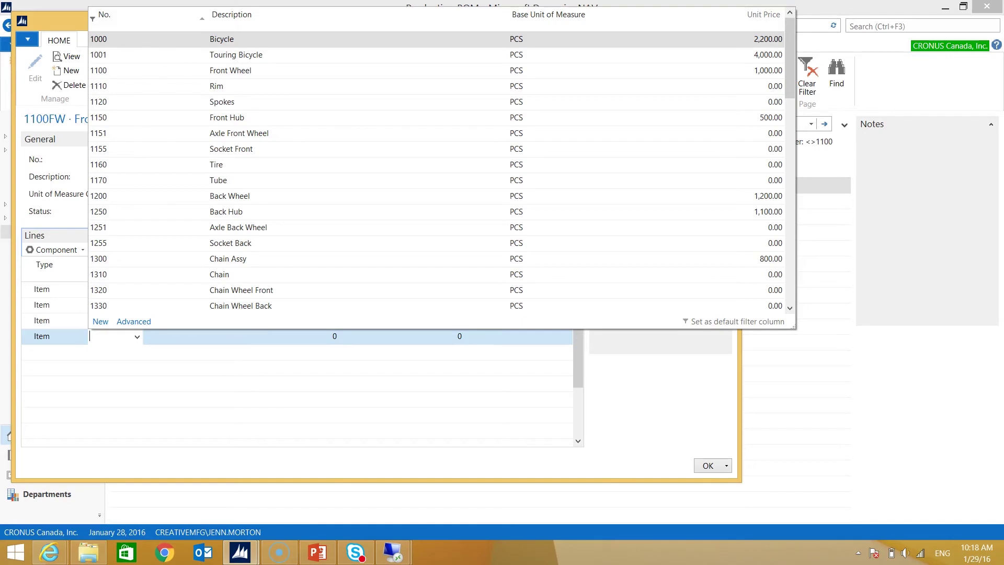
{"action": "double_click", "coordinate": [98, 164]}
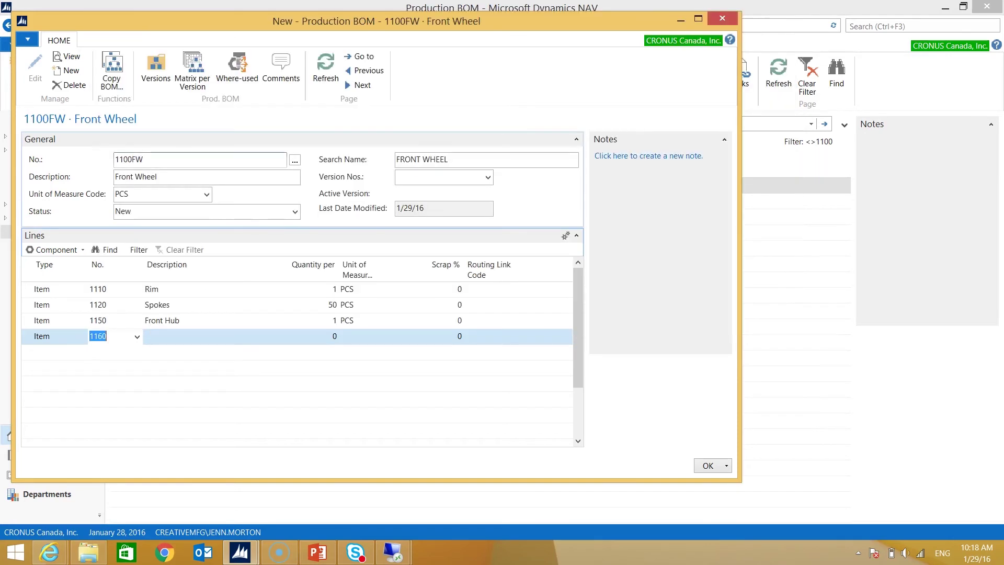
{"action": "key", "text": "Tab"}
{"action": "key", "text": "Tab"}
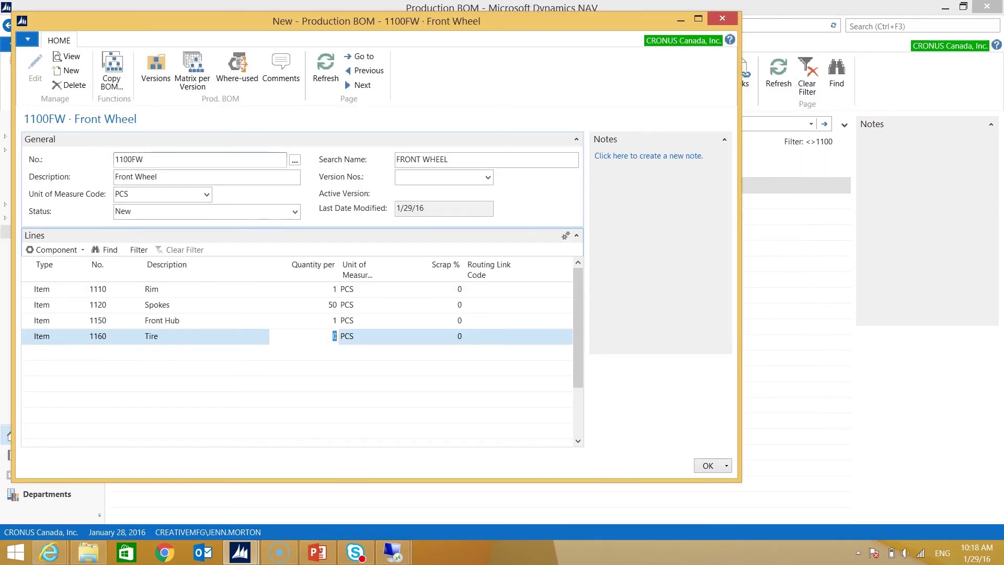
{"action": "type", "text": "1"}
{"action": "key", "text": "Tab"}
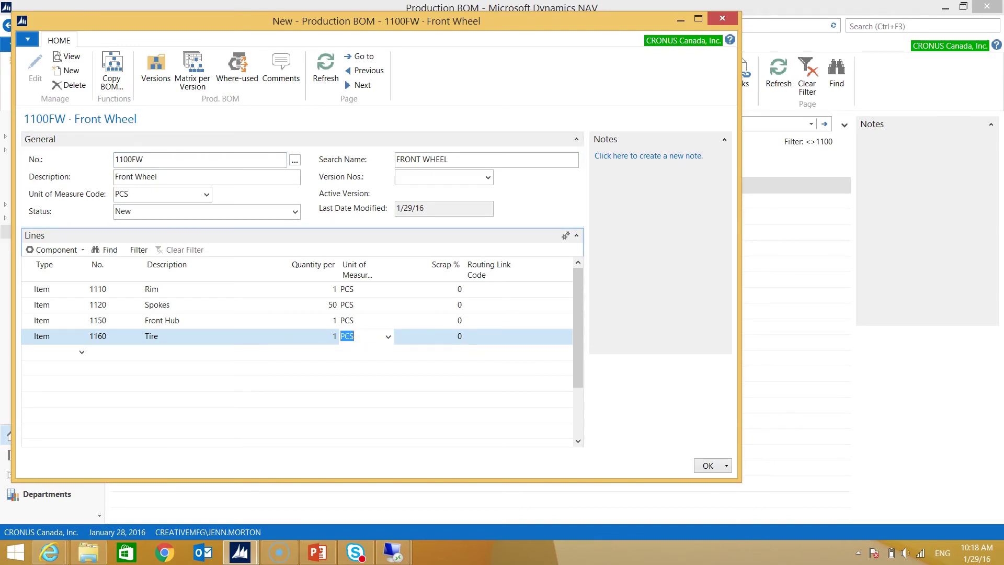
{"action": "key", "text": "Return"}
Add item 1170 Tube with quantity per 1
{"action": "key", "text": "Tab"}
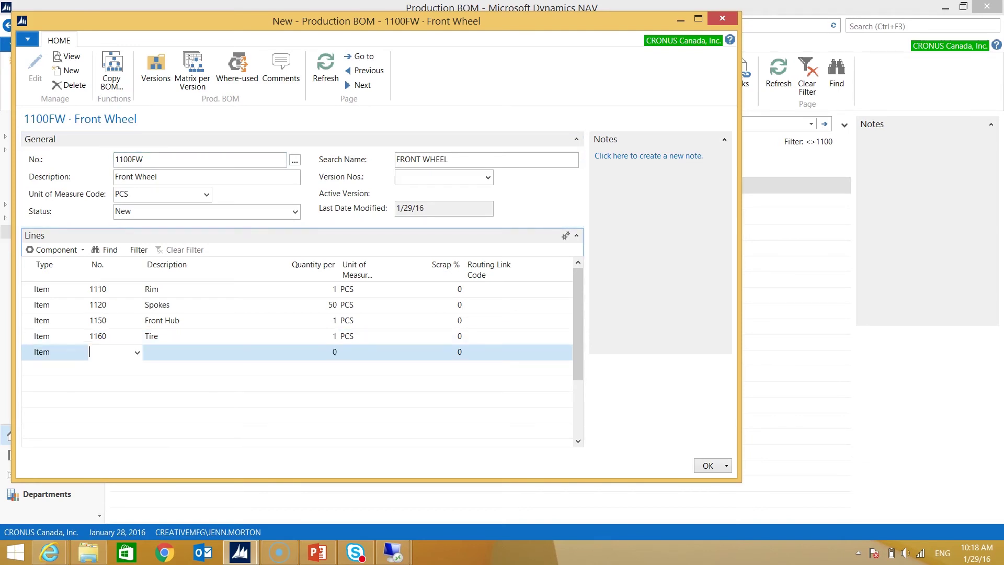
{"action": "type", "text": "1170"}
{"action": "key", "text": "Tab"}
{"action": "key", "text": "Tab"}
{"action": "type", "text": "1"}
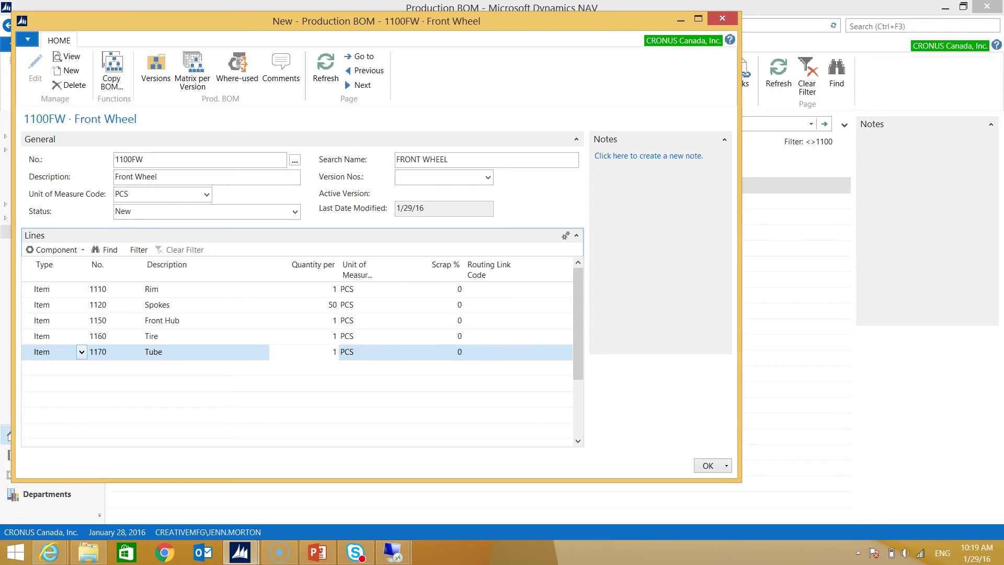
Change the BOM status from New to Certified
{"action": "key", "text": "Return"}
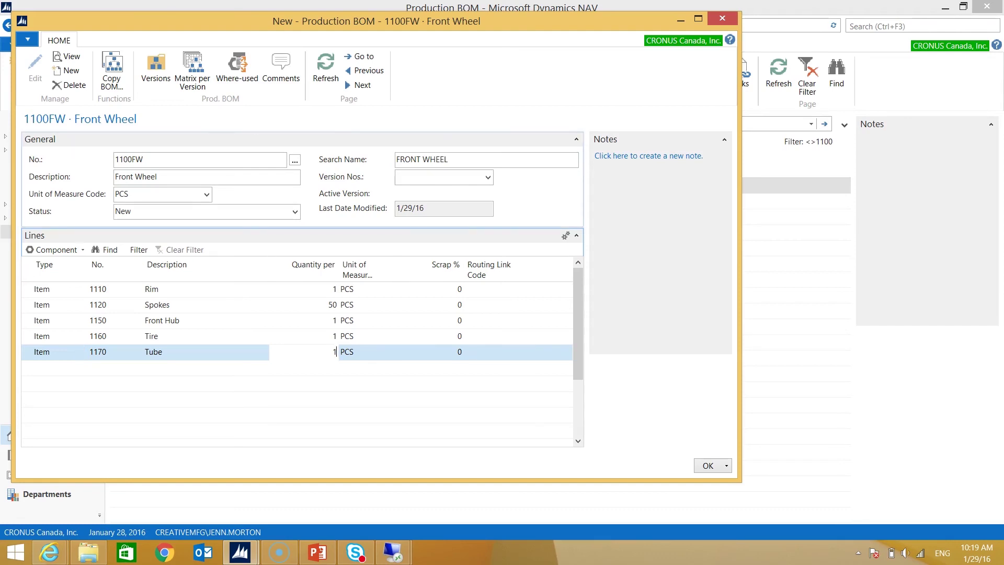
{"action": "left_click", "coordinate": [295, 211]}
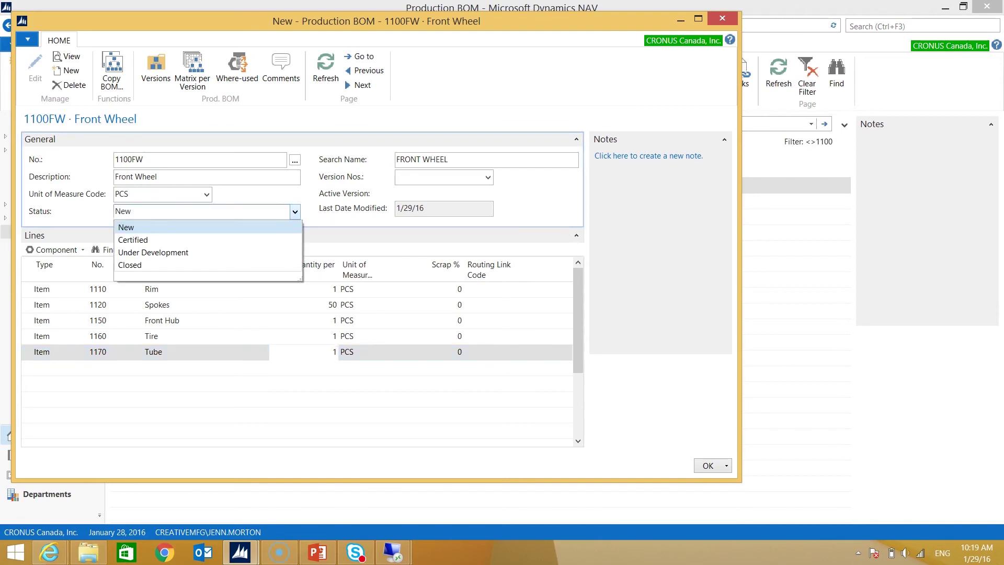
{"action": "key", "text": "Down"}
{"action": "key", "text": "Return"}
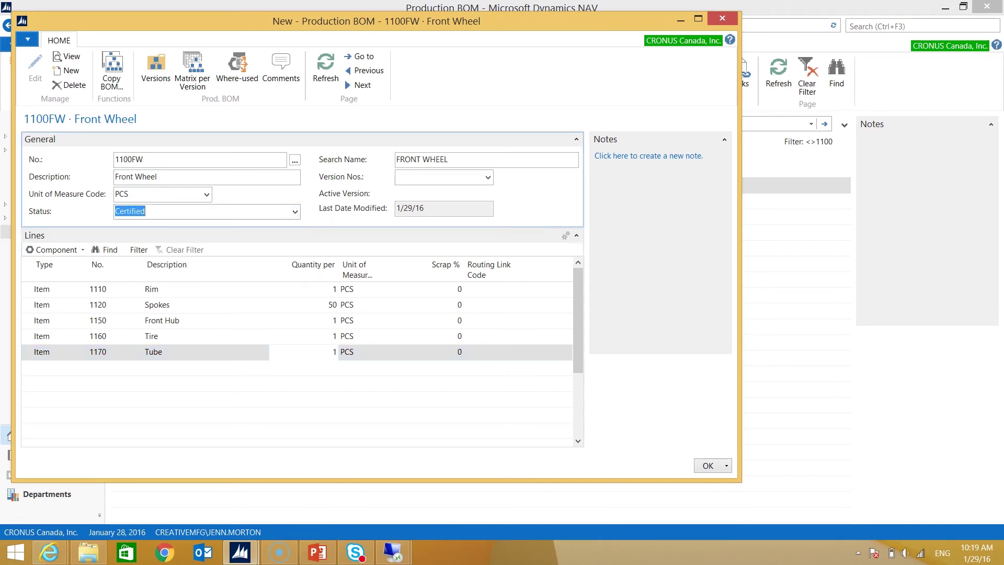